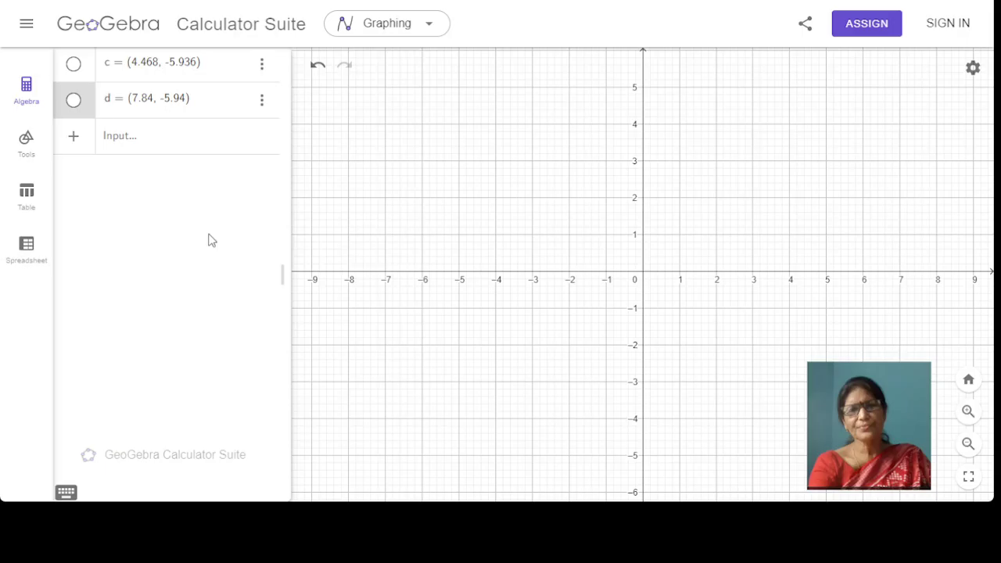
Enter a trial point P = (3, 4), then delete it.
{"action": "left_click", "coordinate": [122, 148]}
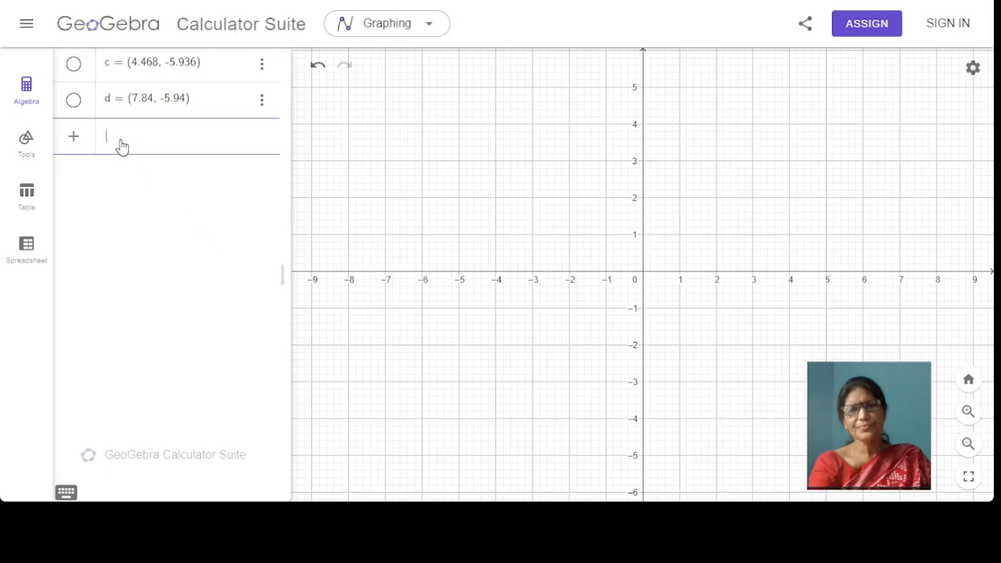
{"action": "type", "text": "P = (3, 4"}
{"action": "left_click", "coordinate": [262, 139]}
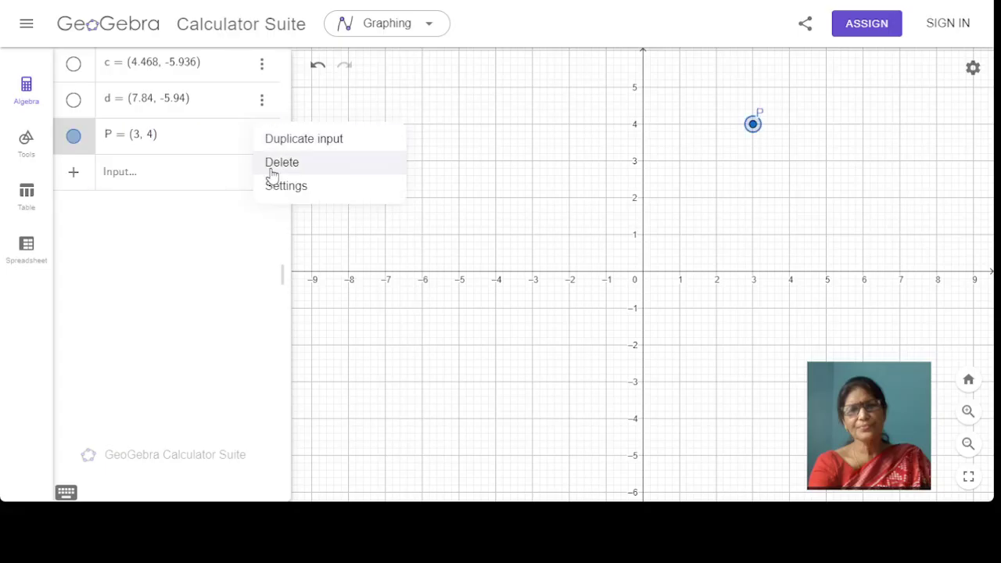
{"action": "left_click", "coordinate": [272, 164]}
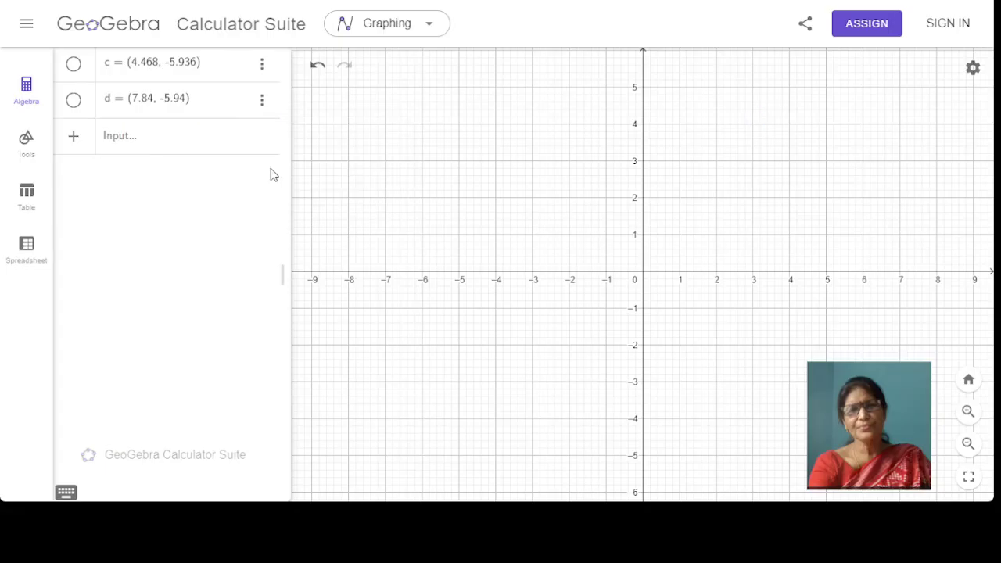
Define P = (A, B), creating sliders A and B so P sits at (1, 1).
{"action": "left_click", "coordinate": [104, 139]}
{"action": "type", "text": "P = ("}
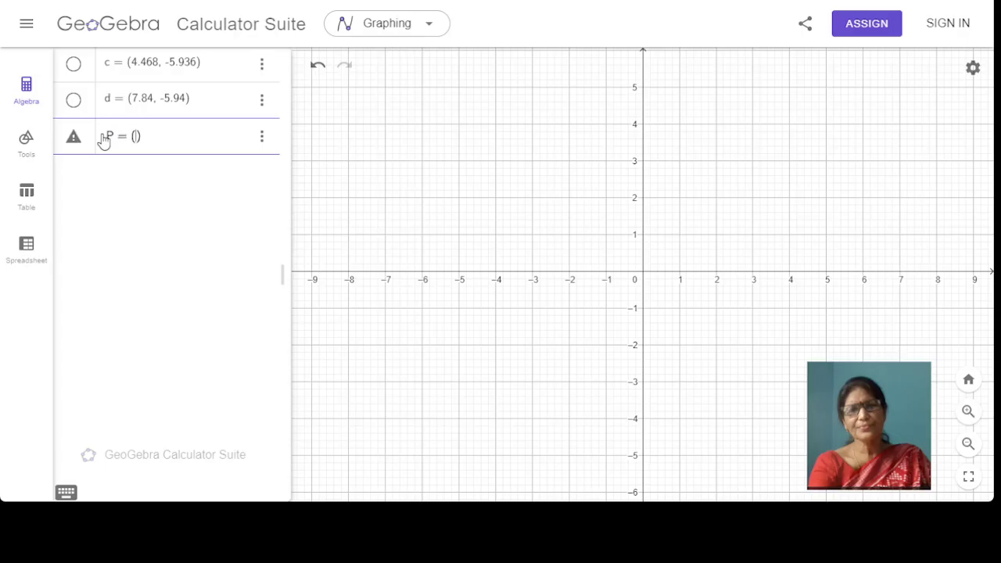
{"action": "type", "text": "A, B"}
{"action": "key", "text": "Return"}
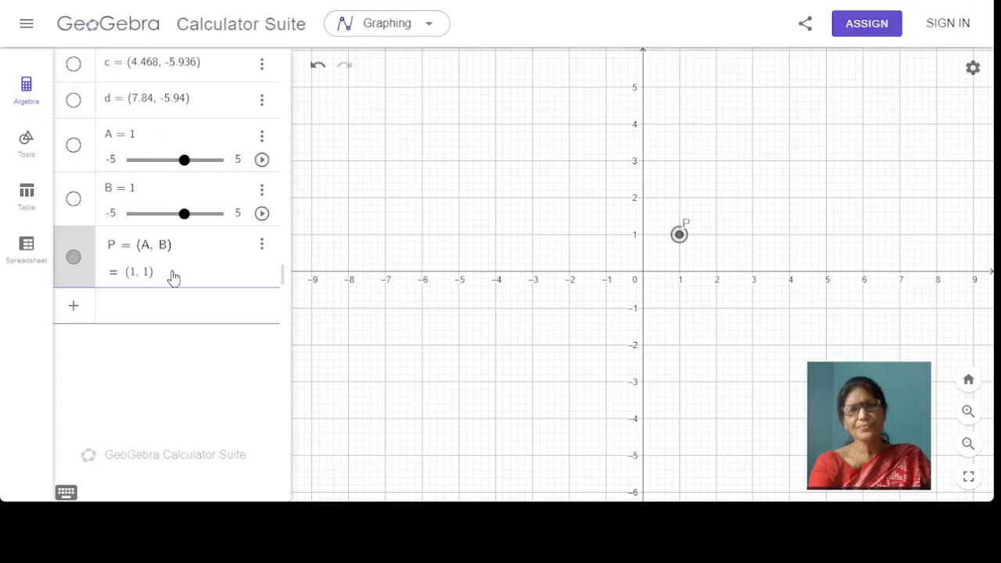
Animate slider A and then slider B, stopping at A = 3.56 and B = -2.46.
{"action": "left_click", "coordinate": [262, 160]}
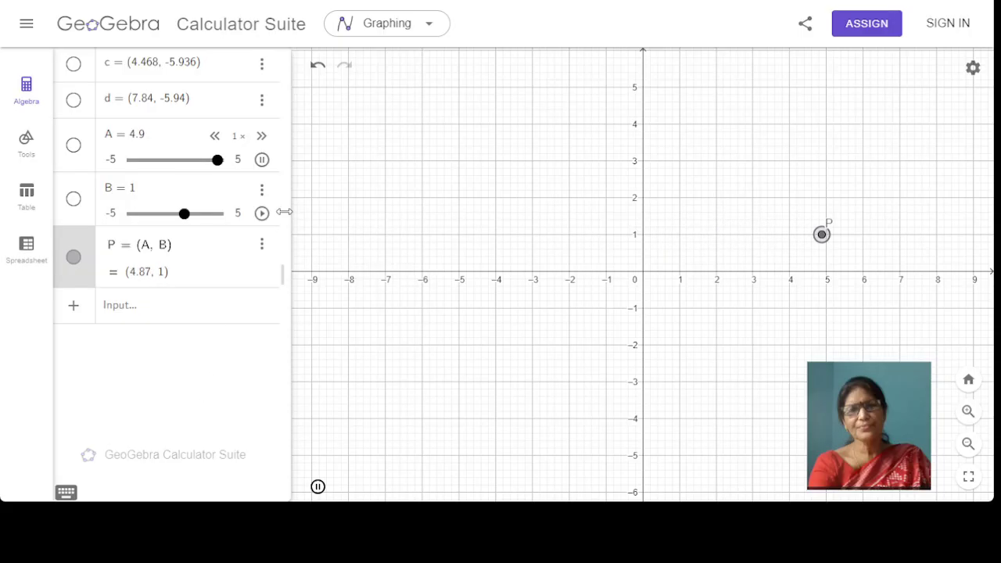
{"action": "left_click", "coordinate": [262, 159]}
{"action": "left_click", "coordinate": [263, 214]}
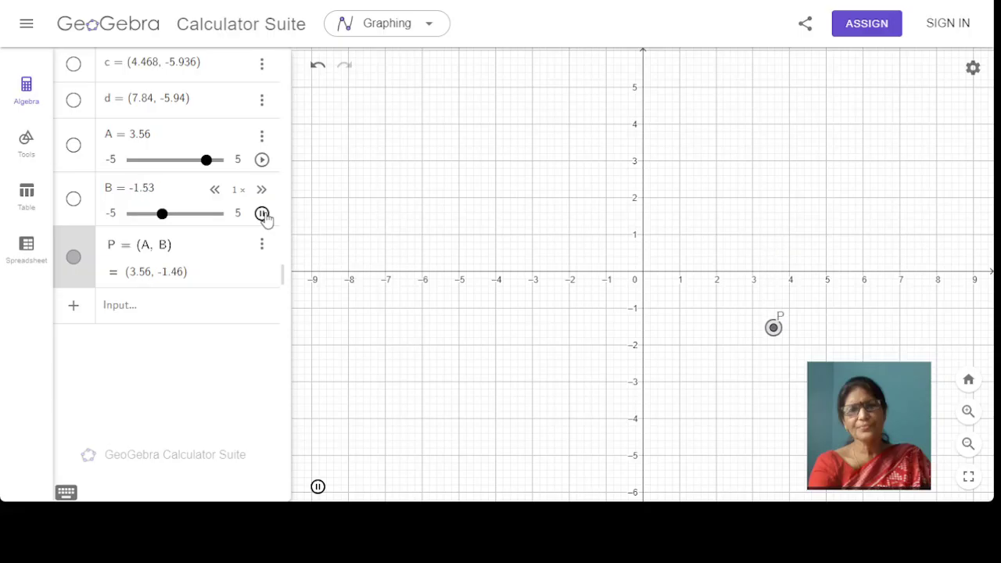
{"action": "left_click", "coordinate": [263, 214]}
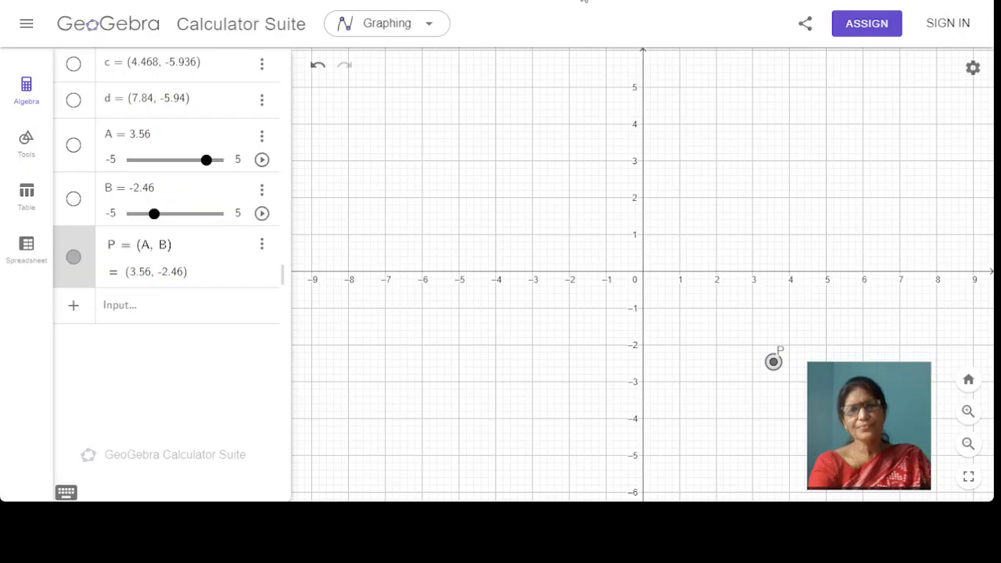
Turn off Show Axes and set the grid to No Grid in the graphics settings.
{"action": "left_click", "coordinate": [972, 69]}
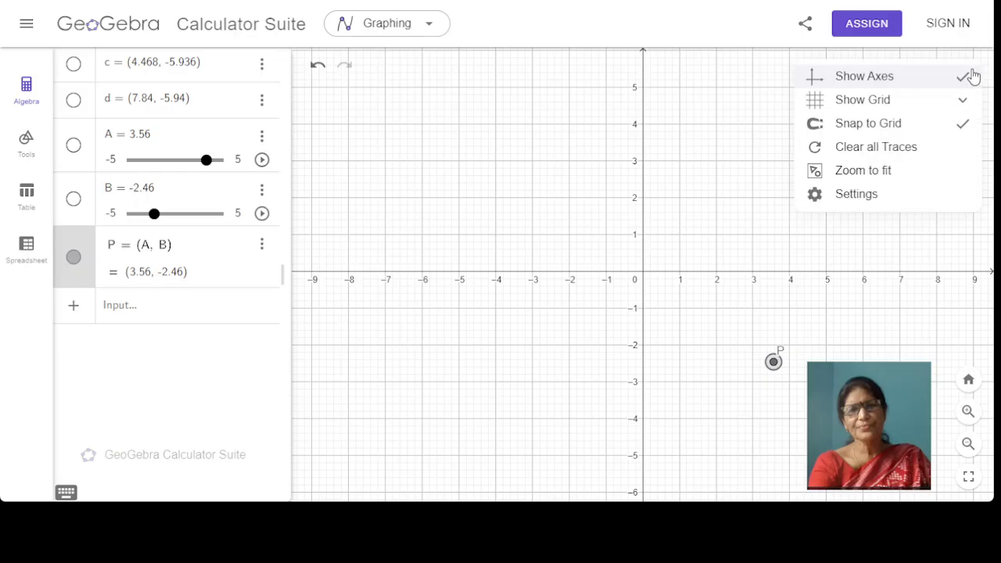
{"action": "left_click", "coordinate": [899, 85]}
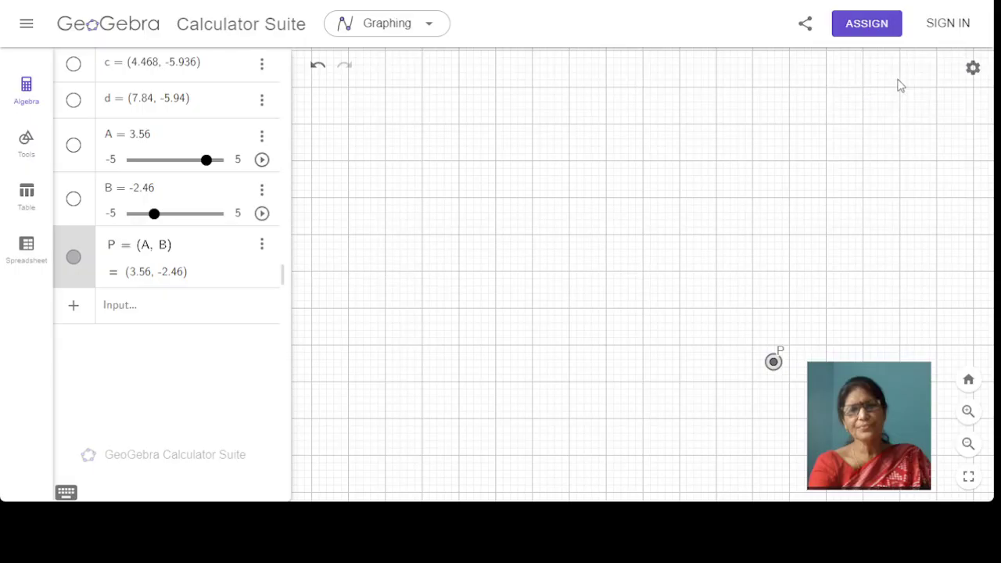
{"action": "left_click", "coordinate": [972, 70]}
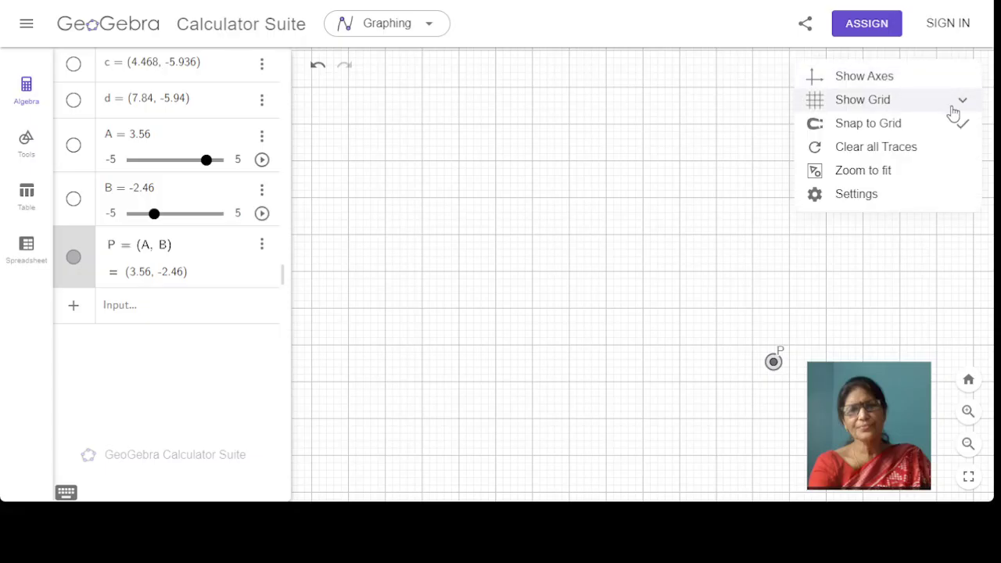
{"action": "left_click", "coordinate": [954, 109]}
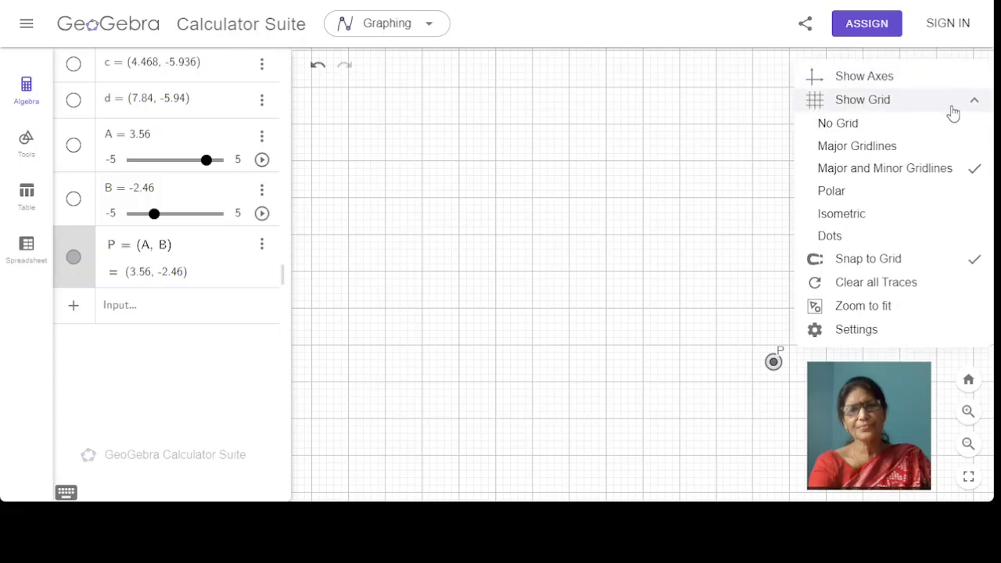
{"action": "left_click", "coordinate": [849, 125]}
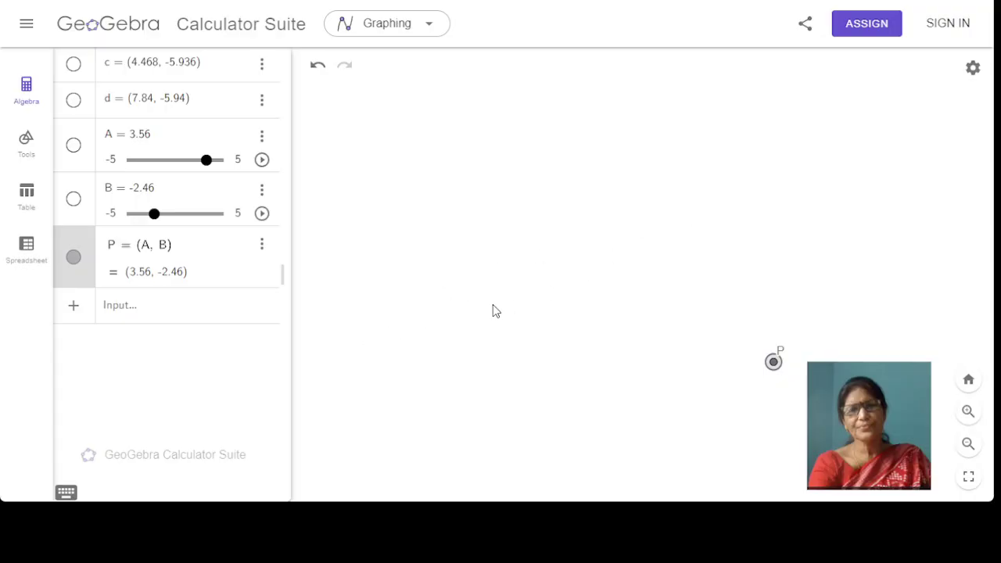
In point P's settings, enable Show trace and disable Show Label.
{"action": "left_click", "coordinate": [263, 246]}
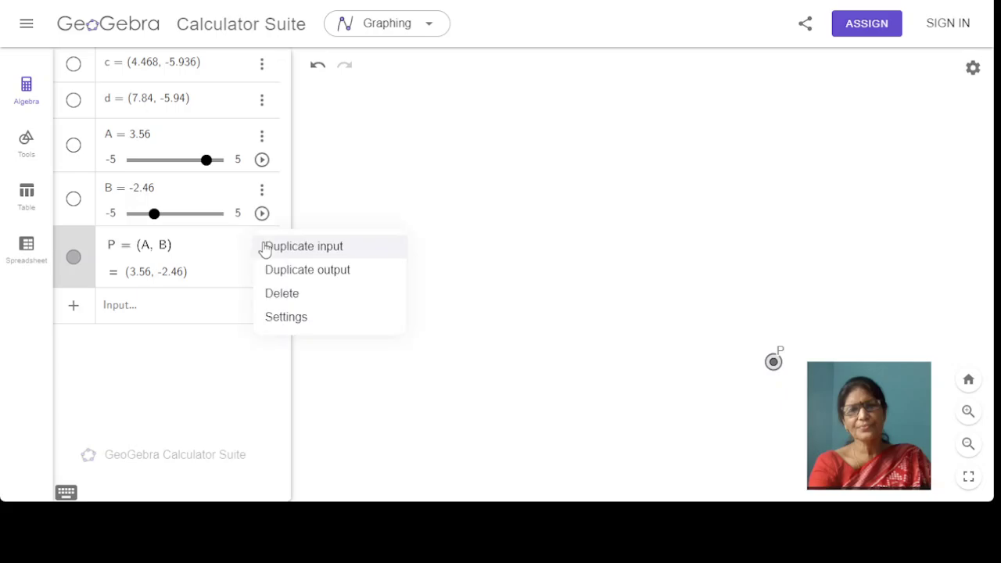
{"action": "left_click", "coordinate": [278, 325]}
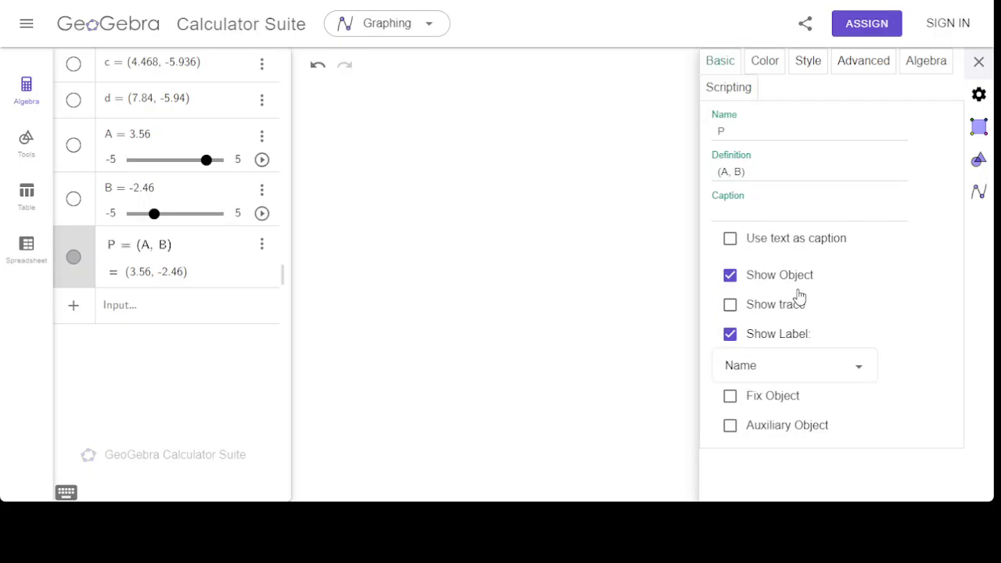
{"action": "left_click", "coordinate": [729, 305]}
{"action": "left_click", "coordinate": [729, 341]}
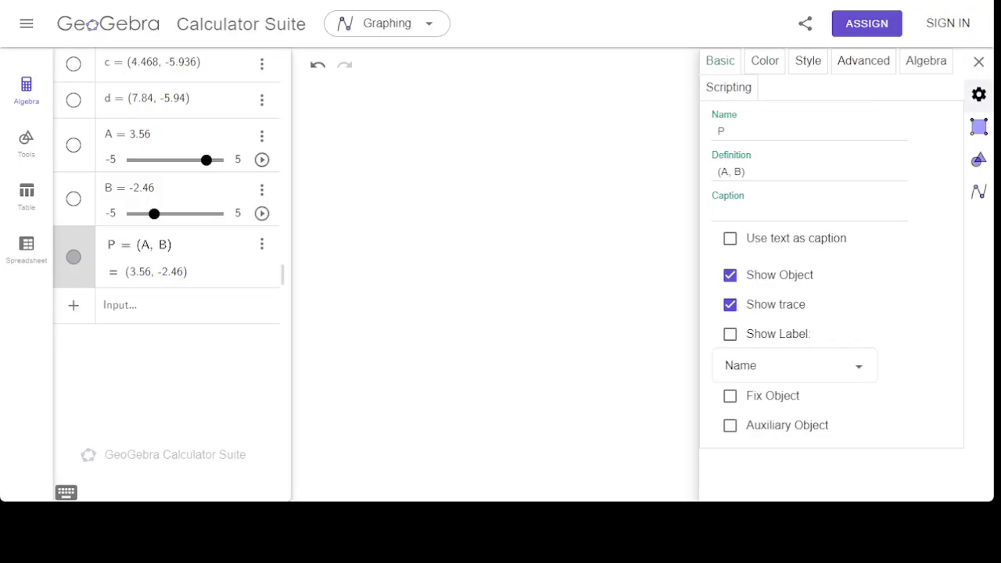
{"action": "left_click", "coordinate": [978, 63]}
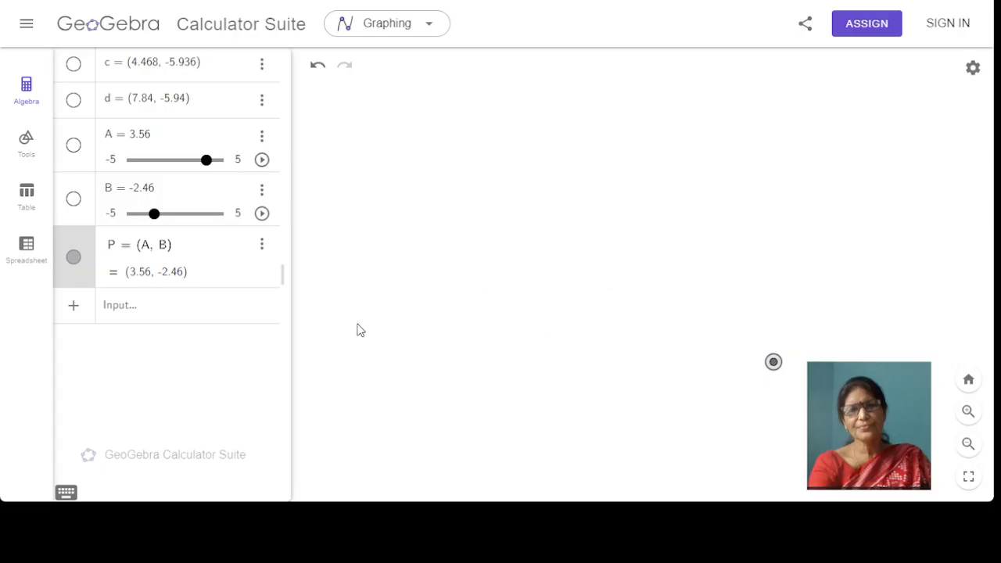
Animate slider B, then slider A, tracing an L-shaped path ending at (-2.18, -4.76).
{"action": "left_click", "coordinate": [262, 213]}
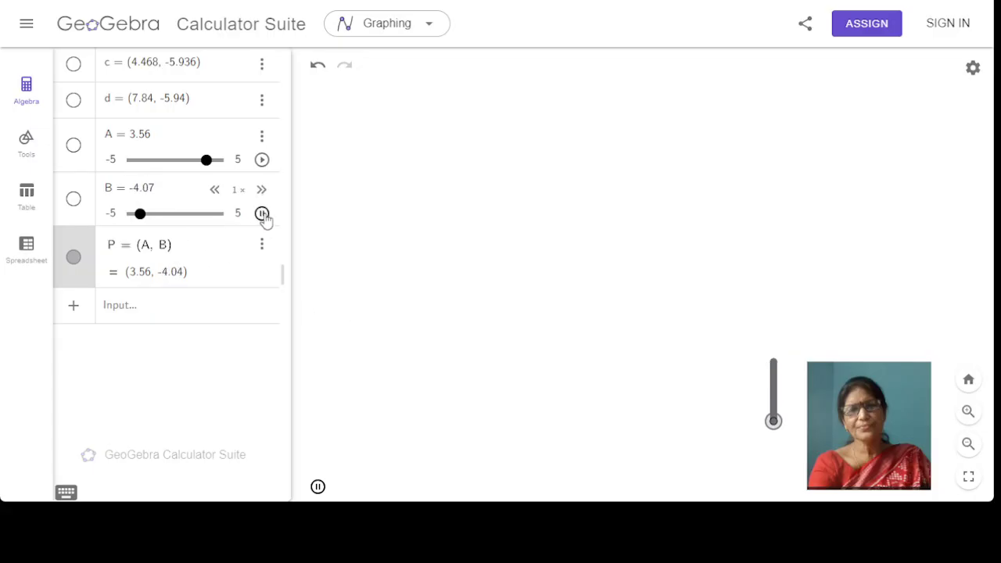
{"action": "left_click", "coordinate": [262, 213]}
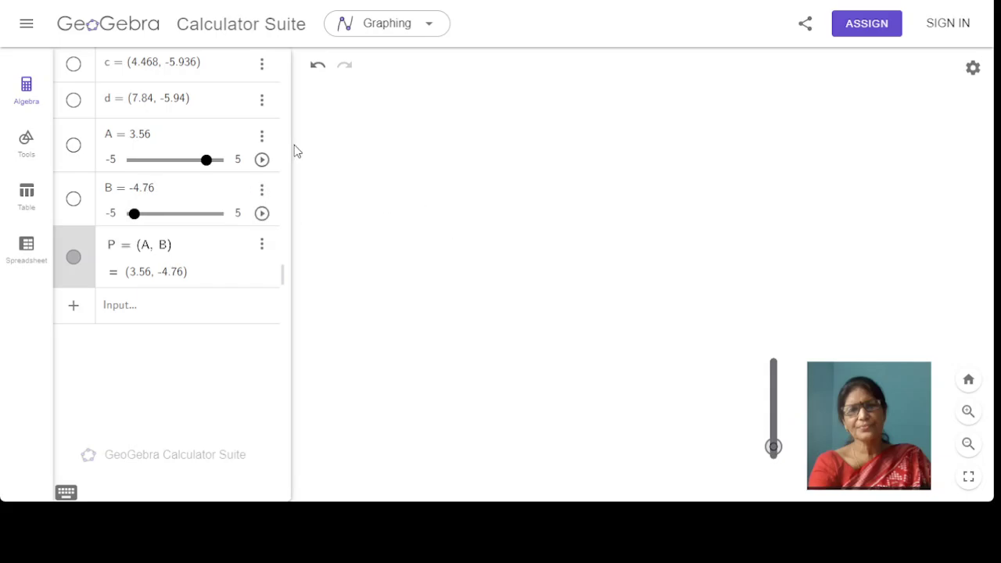
{"action": "left_click", "coordinate": [262, 159]}
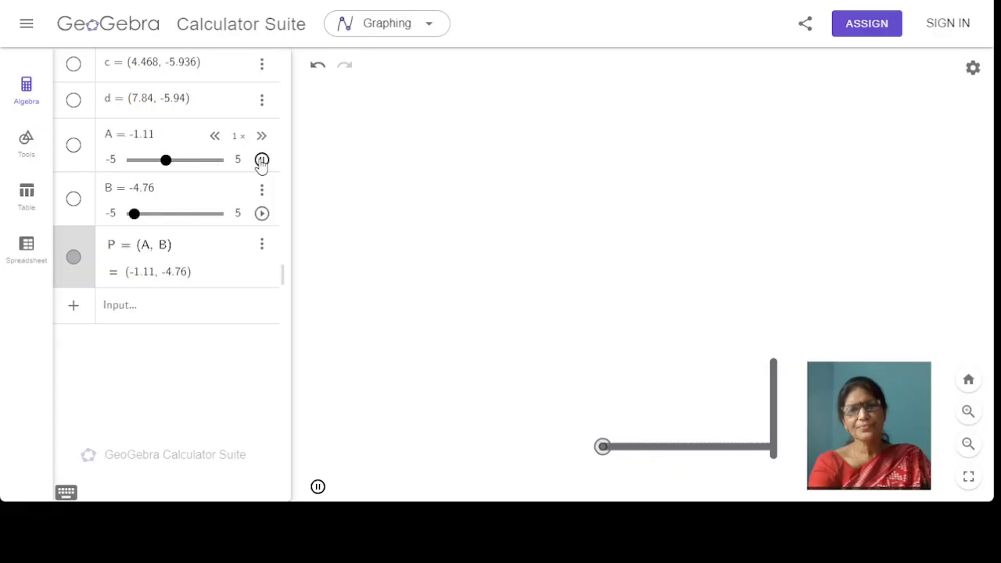
{"action": "left_click", "coordinate": [262, 160]}
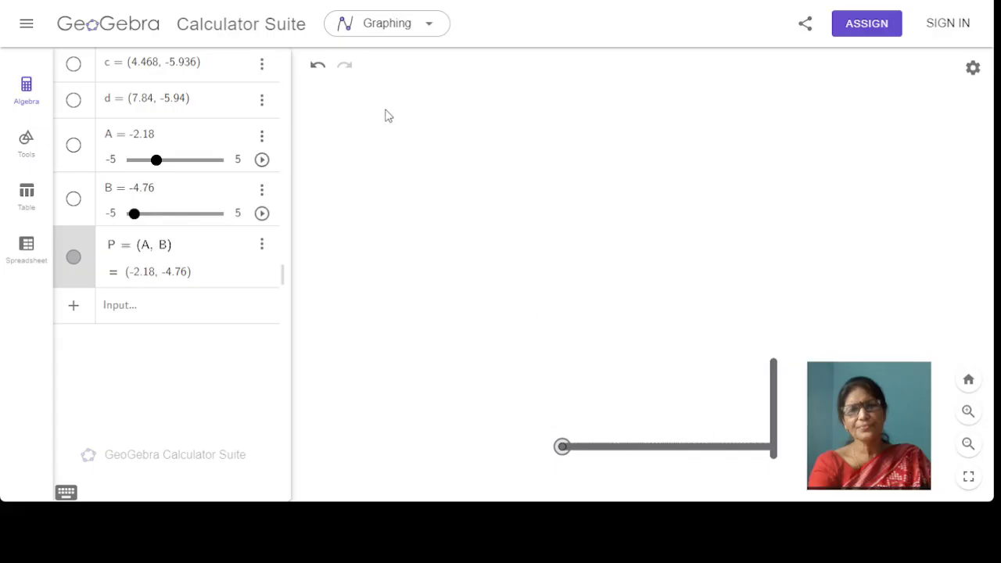
{"action": "left_click", "coordinate": [261, 247]}
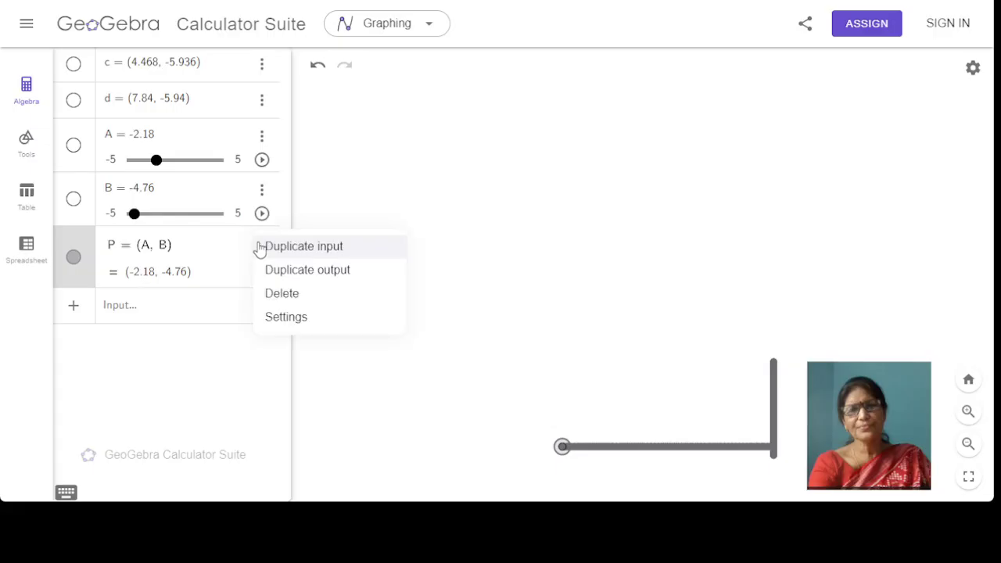
Set point P's size to 4, then animate A to extend the trace to (-4.64, -4.76).
{"action": "left_click", "coordinate": [282, 326]}
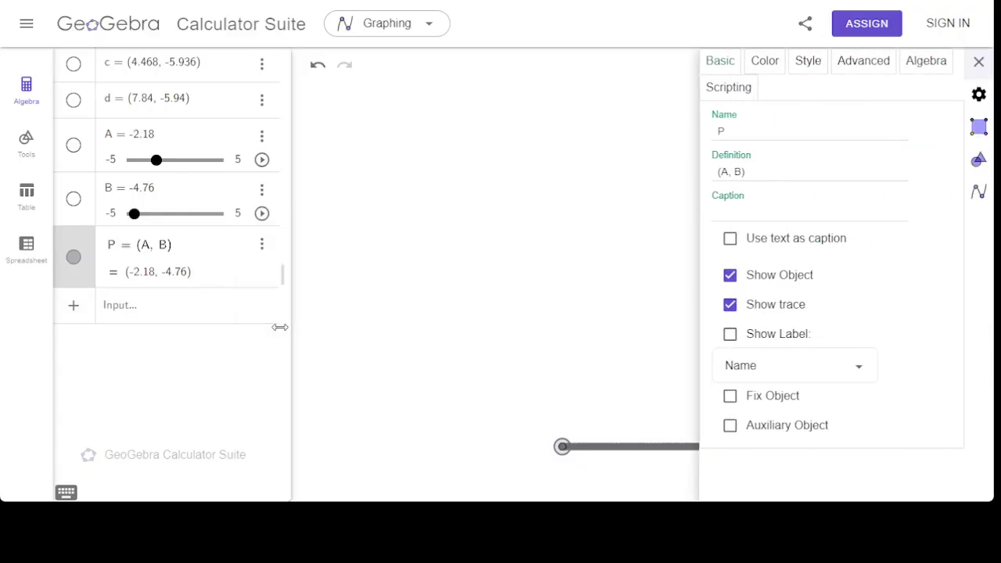
{"action": "left_click", "coordinate": [809, 61]}
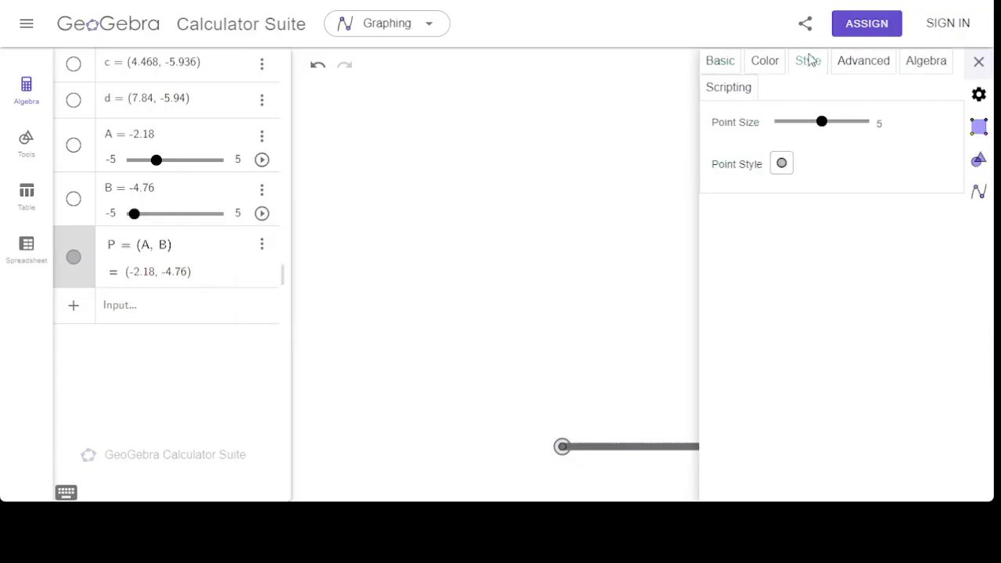
{"action": "left_click", "coordinate": [812, 125]}
{"action": "left_click", "coordinate": [977, 62]}
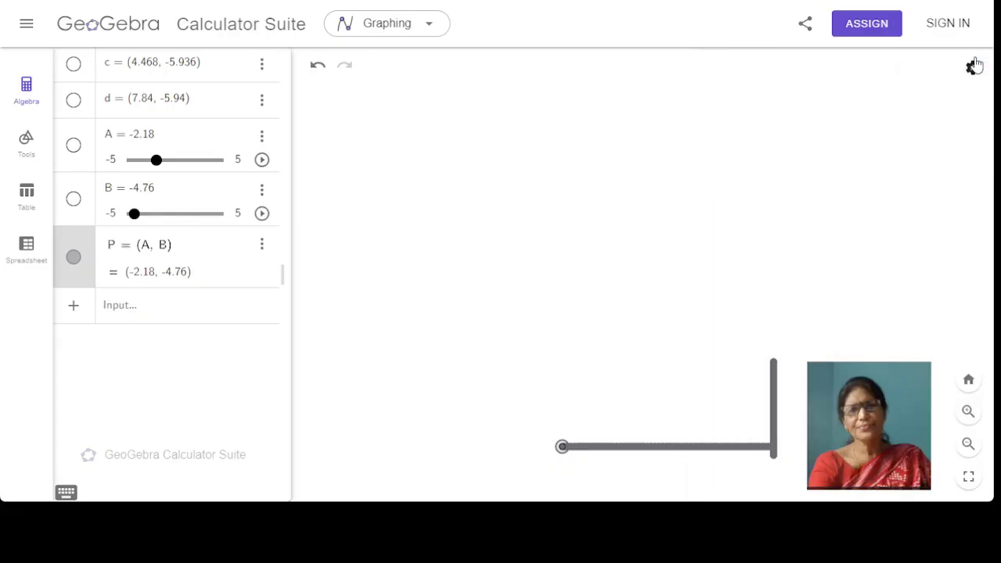
{"action": "left_click", "coordinate": [262, 159]}
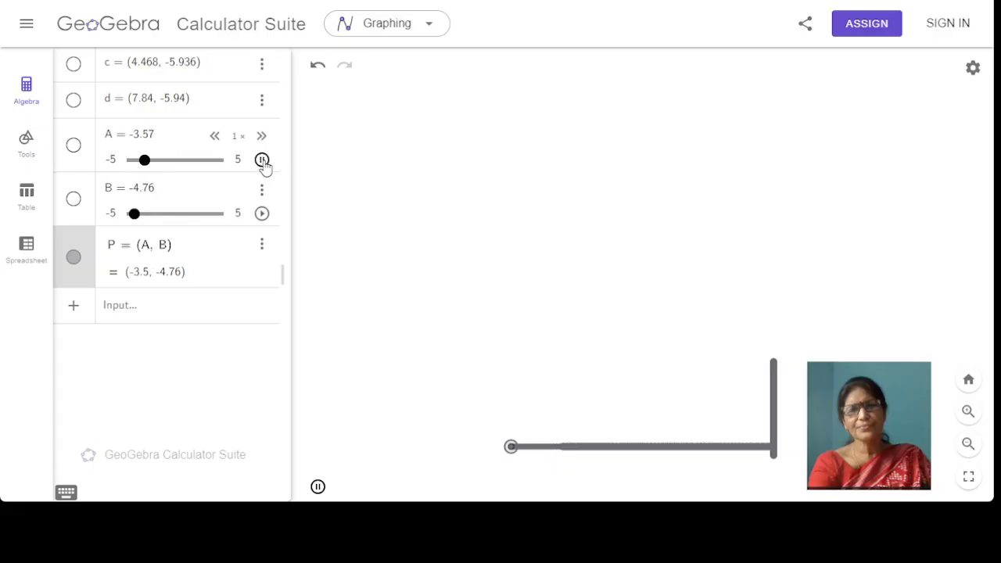
{"action": "left_click", "coordinate": [262, 159]}
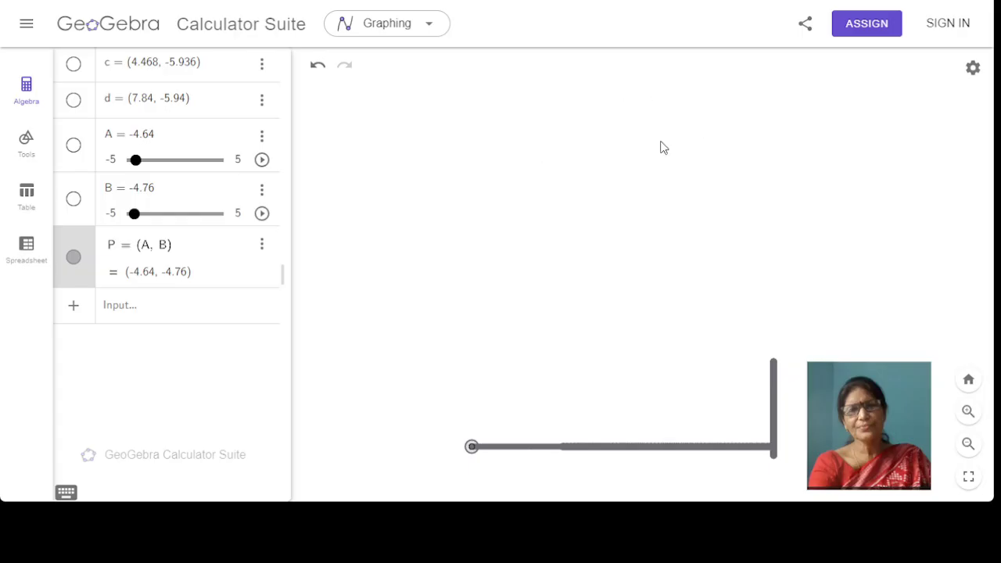
Open the Color tab of point P's settings, showing its grey #6E6D73 colour.
{"action": "left_click", "coordinate": [262, 246]}
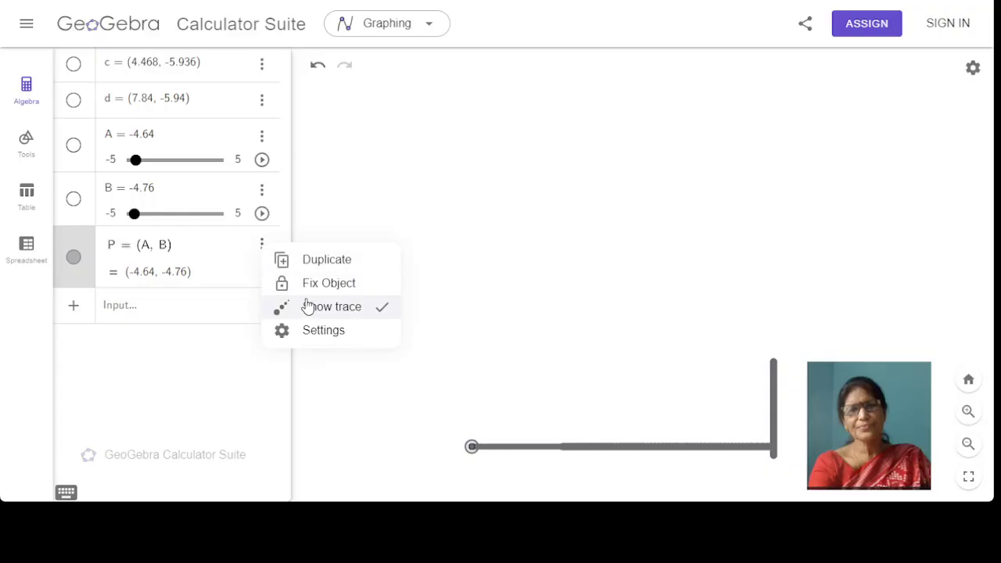
{"action": "left_click", "coordinate": [323, 331]}
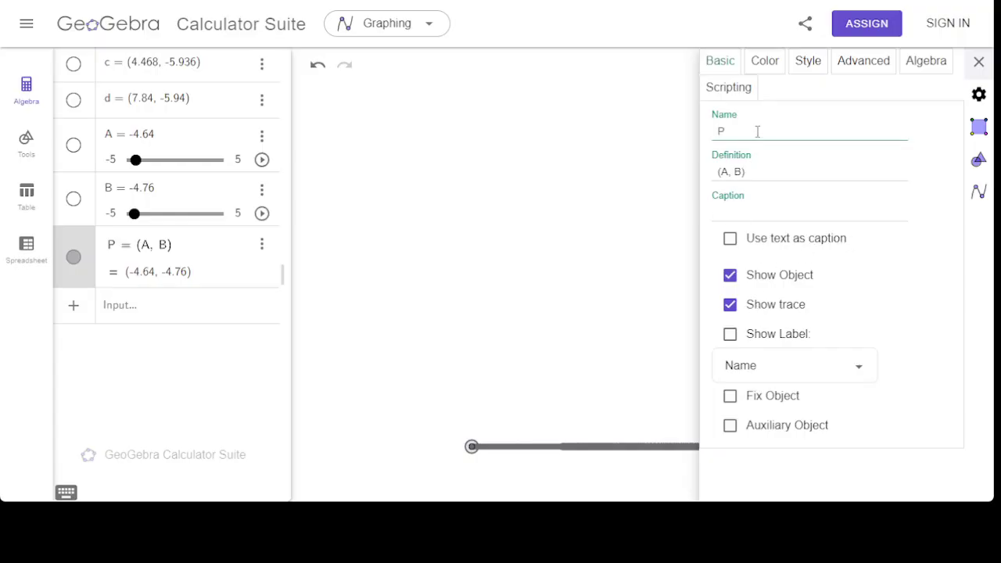
{"action": "left_click", "coordinate": [765, 69]}
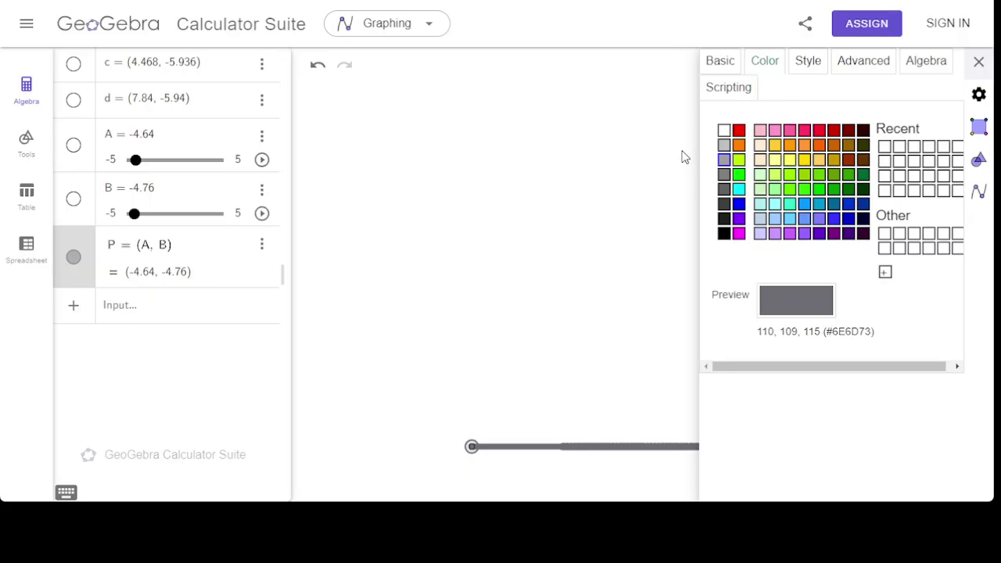
Switch point P's Dynamic Colors from RGB to HSL on the Advanced tab.
{"action": "left_click", "coordinate": [860, 69]}
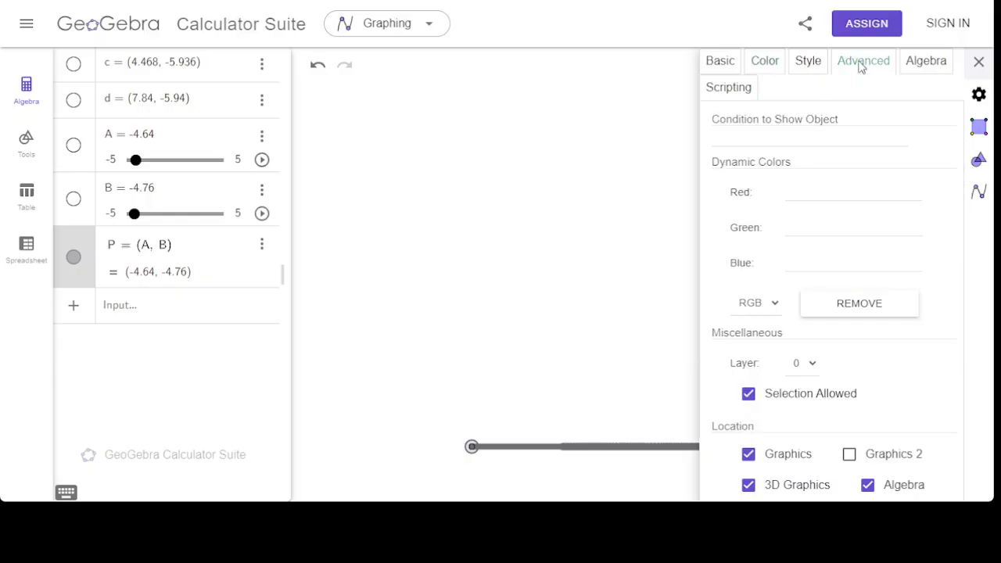
{"action": "left_click", "coordinate": [746, 355]}
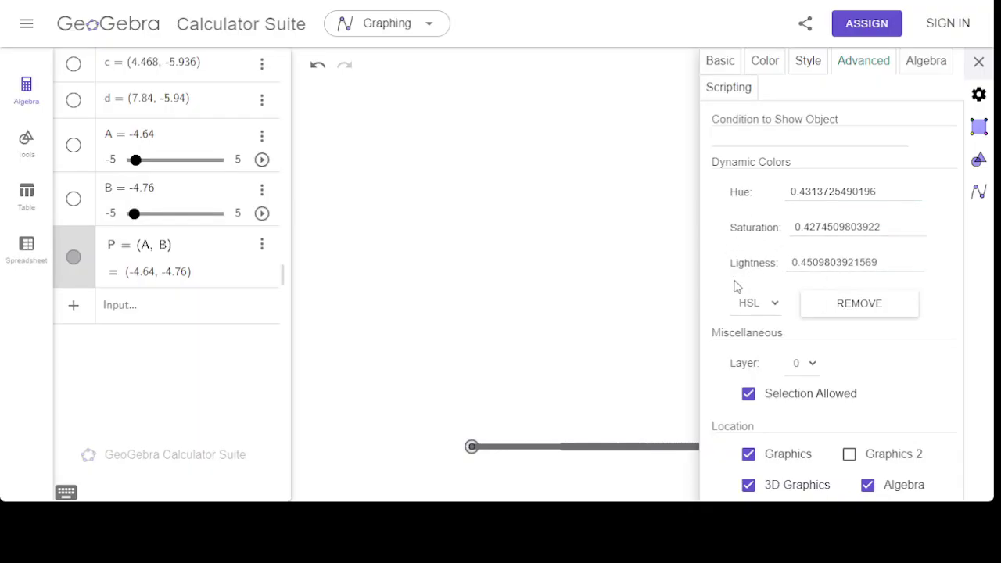
Set P's dynamic Lightness to 0.5, Saturation to 1 and Hue to (A+B-5)/10.
{"action": "left_click", "coordinate": [879, 262]}
{"action": "key", "text": "BackSpace"}
{"action": "key", "text": "BackSpace"}
{"action": "key", "text": "BackSpace"}
{"action": "key", "text": "BackSpace"}
{"action": "key", "text": "BackSpace"}
{"action": "key", "text": "BackSpace"}
{"action": "key", "text": "BackSpace"}
{"action": "key", "text": "BackSpace"}
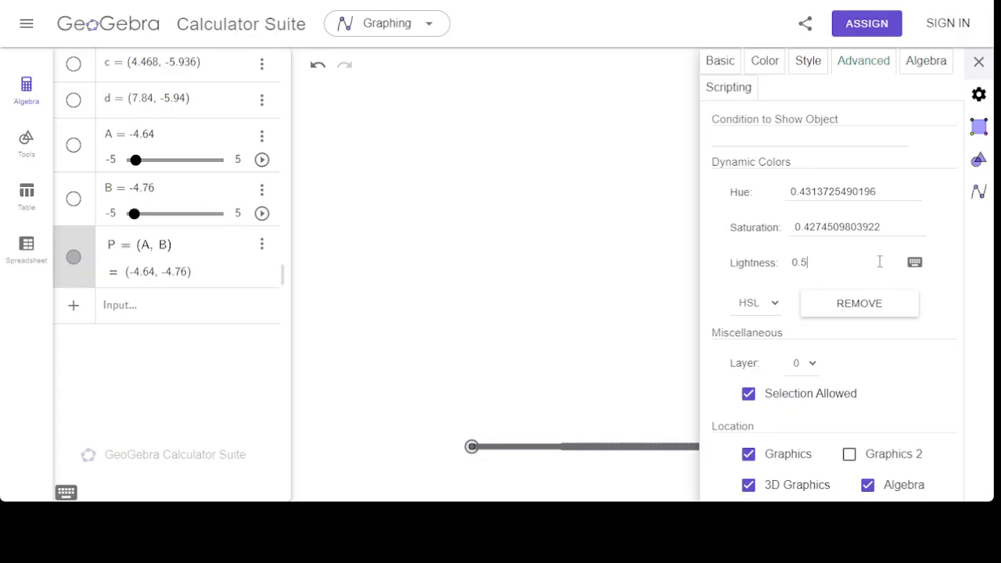
{"action": "left_click", "coordinate": [897, 225]}
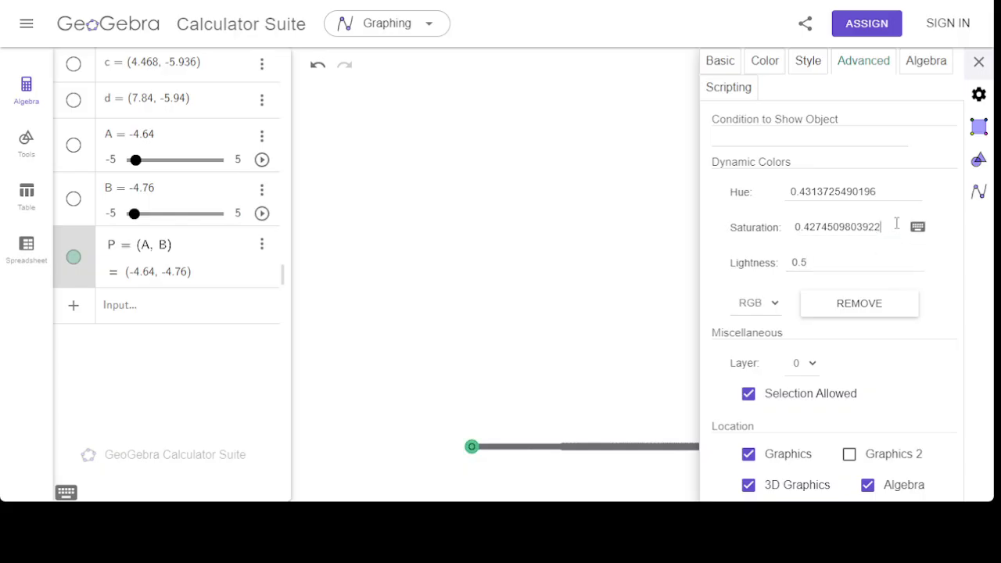
{"action": "key", "text": "BackSpace"}
{"action": "key", "text": "BackSpace"}
{"action": "key", "text": "BackSpace"}
{"action": "key", "text": "BackSpace"}
{"action": "key", "text": "BackSpace"}
{"action": "key", "text": "BackSpace"}
{"action": "key", "text": "BackSpace"}
{"action": "key", "text": "BackSpace"}
{"action": "key", "text": "BackSpace"}
{"action": "key", "text": "BackSpace"}
{"action": "key", "text": "BackSpace"}
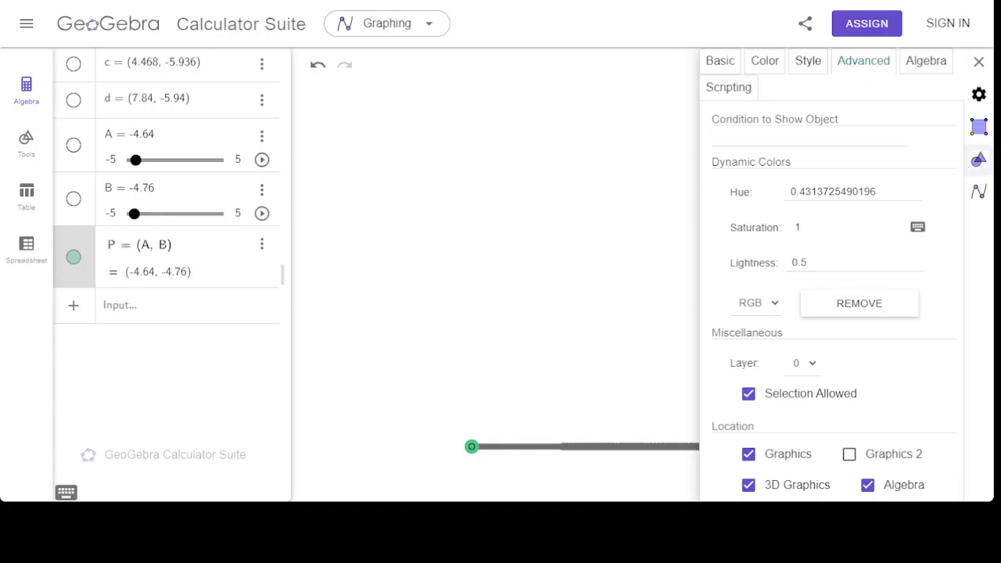
{"action": "left_click", "coordinate": [869, 198]}
{"action": "left_click", "coordinate": [878, 192]}
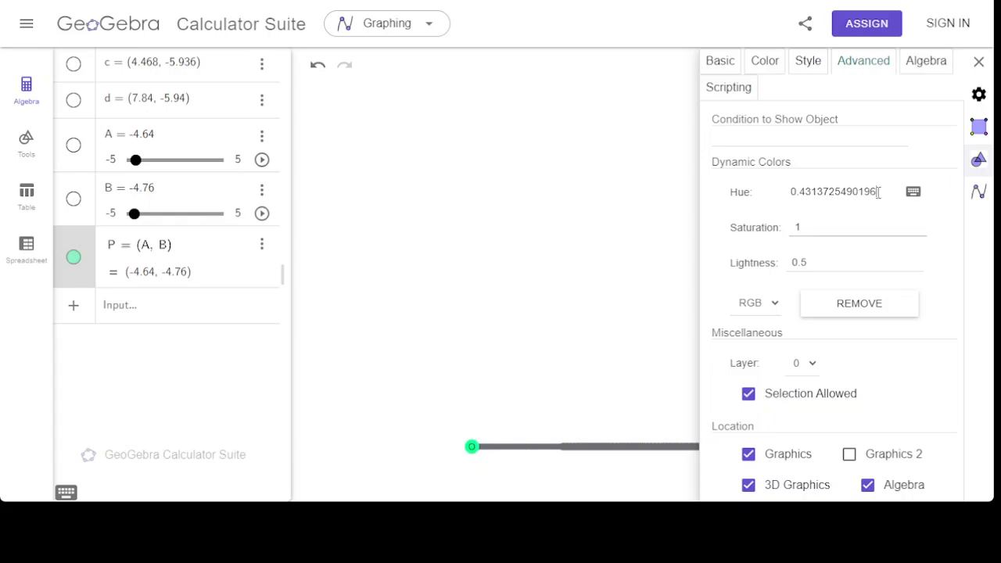
{"action": "key", "text": "BackSpace"}
{"action": "key", "text": "BackSpace"}
{"action": "key", "text": "BackSpace"}
{"action": "key", "text": "BackSpace"}
{"action": "key", "text": "BackSpace"}
{"action": "key", "text": "BackSpace"}
{"action": "key", "text": "BackSpace"}
{"action": "key", "text": "BackSpace"}
Close P's properties and drag P to draw rainbow traces, ending at (3.68, 0.09).
{"action": "left_click", "coordinate": [979, 62]}
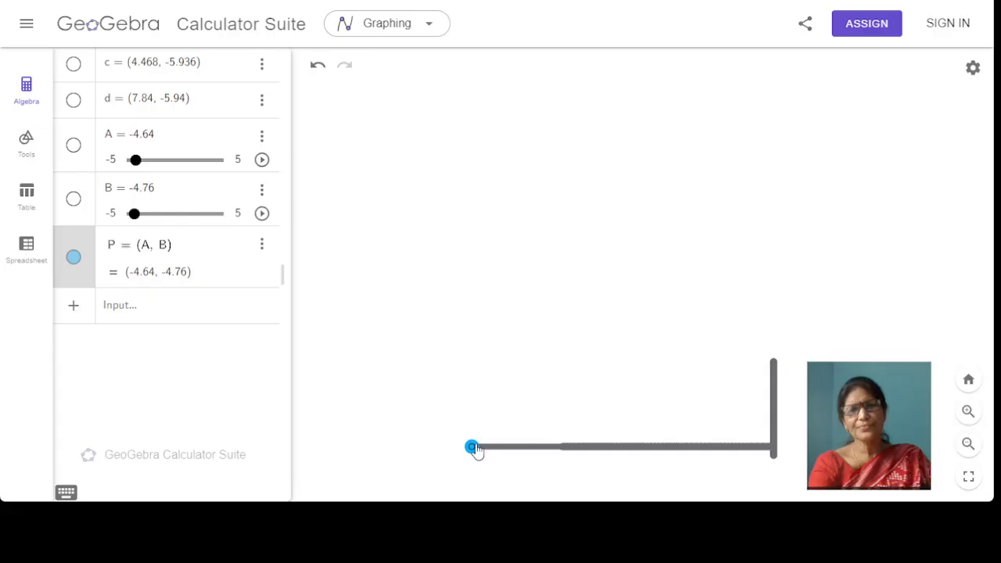
{"action": "mouse_move", "coordinate": [473, 453]}
{"action": "left_mouse_down"}
{"action": "mouse_move", "coordinate": [435, 384]}
{"action": "mouse_move", "coordinate": [450, 309]}
{"action": "mouse_move", "coordinate": [432, 83]}
{"action": "mouse_move", "coordinate": [851, 98]}
{"action": "mouse_move", "coordinate": [827, 119]}
{"action": "mouse_move", "coordinate": [751, 130]}
{"action": "mouse_move", "coordinate": [760, 157]}
{"action": "mouse_move", "coordinate": [708, 171]}
{"action": "mouse_move", "coordinate": [693, 144]}
{"action": "mouse_move", "coordinate": [729, 173]}
{"action": "mouse_move", "coordinate": [704, 199]}
{"action": "mouse_move", "coordinate": [713, 191]}
{"action": "mouse_move", "coordinate": [633, 179]}
{"action": "mouse_move", "coordinate": [668, 173]}
{"action": "mouse_move", "coordinate": [678, 238]}
{"action": "mouse_move", "coordinate": [620, 227]}
{"action": "mouse_move", "coordinate": [662, 232]}
{"action": "mouse_move", "coordinate": [672, 303]}
{"action": "mouse_move", "coordinate": [675, 235]}
{"action": "mouse_move", "coordinate": [750, 266]}
{"action": "mouse_move", "coordinate": [710, 271]}
{"action": "mouse_move", "coordinate": [778, 232]}
{"action": "mouse_move", "coordinate": [755, 247]}
{"action": "mouse_move", "coordinate": [799, 196]}
{"action": "mouse_move", "coordinate": [801, 222]}
{"action": "mouse_move", "coordinate": [777, 169]}
{"action": "mouse_move", "coordinate": [796, 165]}
{"action": "mouse_move", "coordinate": [772, 191]}
{"action": "mouse_move", "coordinate": [748, 135]}
{"action": "mouse_move", "coordinate": [773, 163]}
{"action": "mouse_move", "coordinate": [742, 183]}
{"action": "mouse_move", "coordinate": [685, 263]}
{"action": "mouse_move", "coordinate": [577, 336]}
{"action": "mouse_move", "coordinate": [566, 266]}
{"action": "mouse_move", "coordinate": [520, 298]}
{"action": "mouse_move", "coordinate": [525, 192]}
{"action": "mouse_move", "coordinate": [550, 207]}
{"action": "mouse_move", "coordinate": [562, 235]}
{"action": "mouse_move", "coordinate": [674, 88]}
{"action": "mouse_move", "coordinate": [623, 227]}
{"action": "mouse_move", "coordinate": [554, 290]}
{"action": "mouse_move", "coordinate": [587, 322]}
{"action": "mouse_move", "coordinate": [650, 341]}
{"action": "mouse_move", "coordinate": [653, 374]}
{"action": "mouse_move", "coordinate": [534, 377]}
{"action": "mouse_move", "coordinate": [535, 391]}
{"action": "mouse_move", "coordinate": [625, 412]}
{"action": "mouse_move", "coordinate": [489, 433]}
{"action": "mouse_move", "coordinate": [644, 418]}
{"action": "mouse_move", "coordinate": [699, 342]}
{"action": "mouse_move", "coordinate": [708, 358]}
{"action": "mouse_move", "coordinate": [682, 395]}
{"action": "mouse_move", "coordinate": [714, 410]}
{"action": "mouse_move", "coordinate": [706, 424]}
{"action": "mouse_move", "coordinate": [668, 417]}
{"action": "mouse_move", "coordinate": [682, 422]}
{"action": "mouse_move", "coordinate": [650, 437]}
{"action": "mouse_move", "coordinate": [532, 352]}
{"action": "mouse_move", "coordinate": [487, 354]}
{"action": "mouse_move", "coordinate": [570, 342]}
{"action": "mouse_move", "coordinate": [579, 359]}
{"action": "mouse_move", "coordinate": [654, 311]}
{"action": "mouse_move", "coordinate": [691, 345]}
{"action": "mouse_move", "coordinate": [727, 307]}
{"action": "mouse_move", "coordinate": [729, 344]}
{"action": "mouse_move", "coordinate": [791, 254]}
{"action": "mouse_move", "coordinate": [814, 285]}
{"action": "mouse_move", "coordinate": [780, 302]}
{"action": "mouse_move", "coordinate": [708, 260]}
{"action": "mouse_move", "coordinate": [780, 274]}
{"action": "left_mouse_up"}
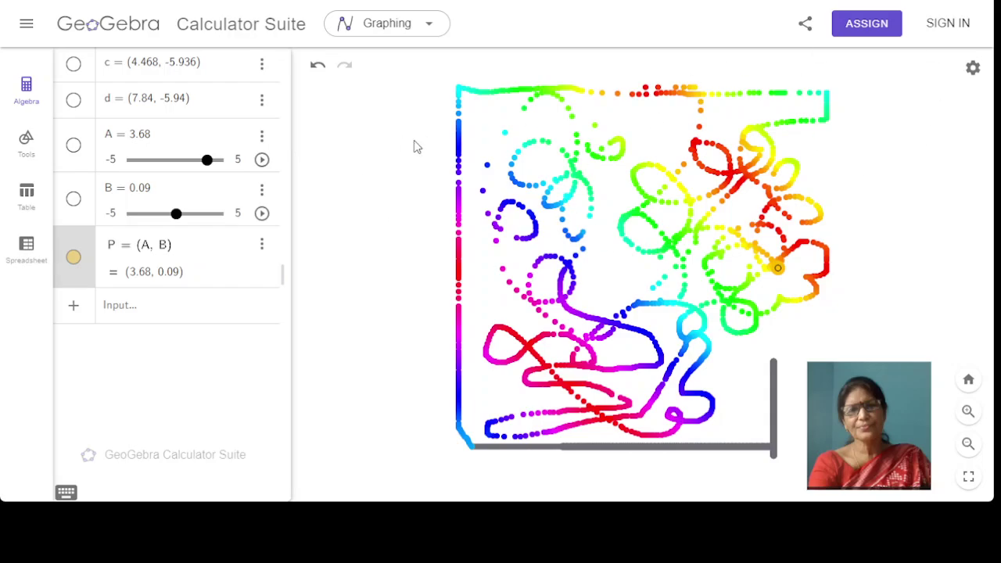
Set the Graphics view background colour to black (#000000) in the graph settings.
{"action": "left_click", "coordinate": [973, 69]}
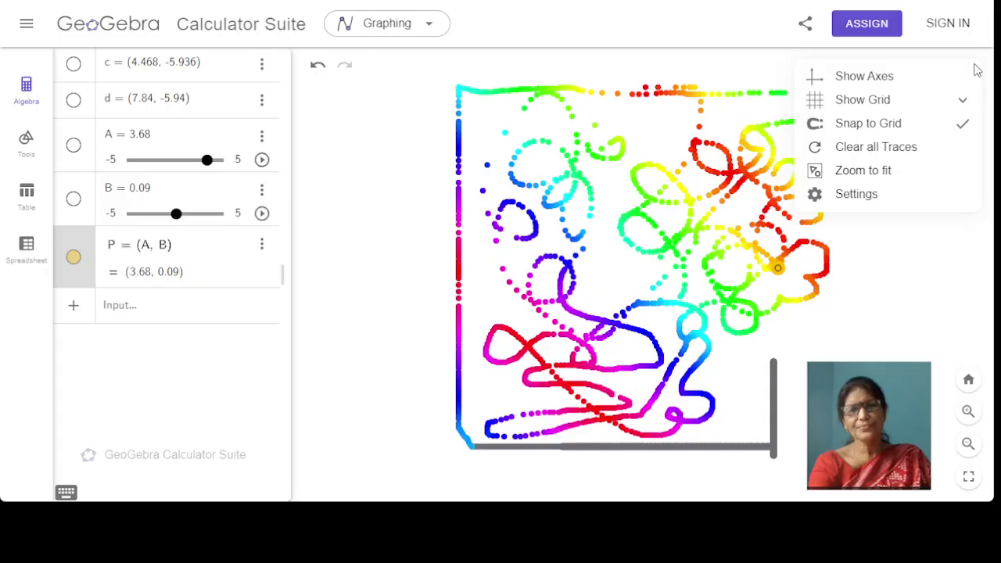
{"action": "left_click", "coordinate": [835, 205]}
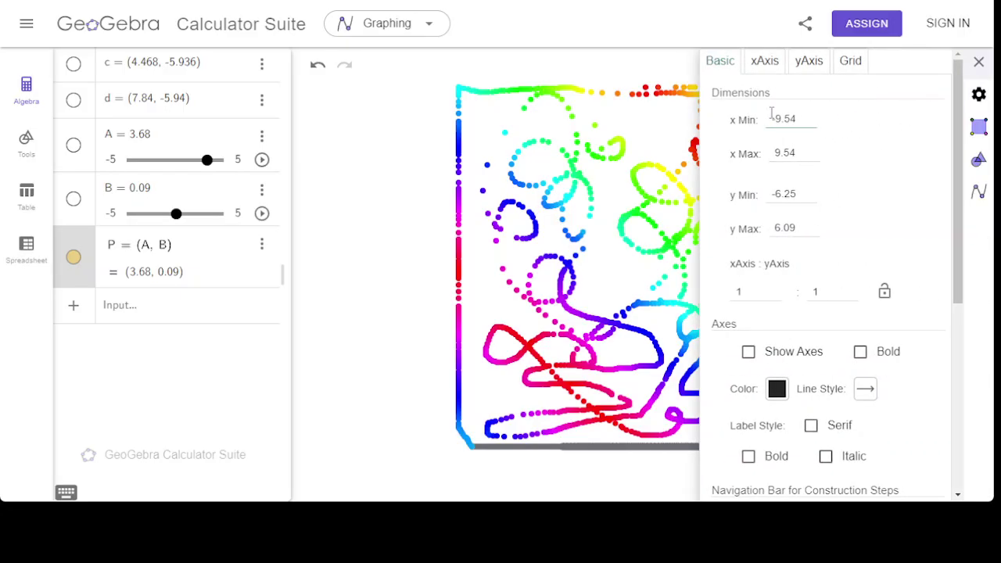
{"action": "left_click", "coordinate": [976, 64]}
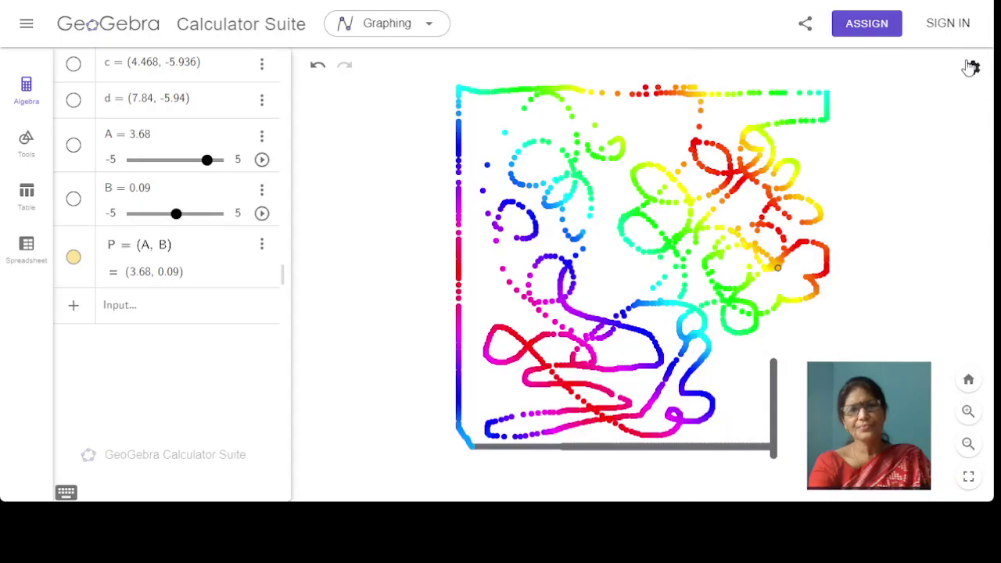
{"action": "left_click", "coordinate": [972, 68]}
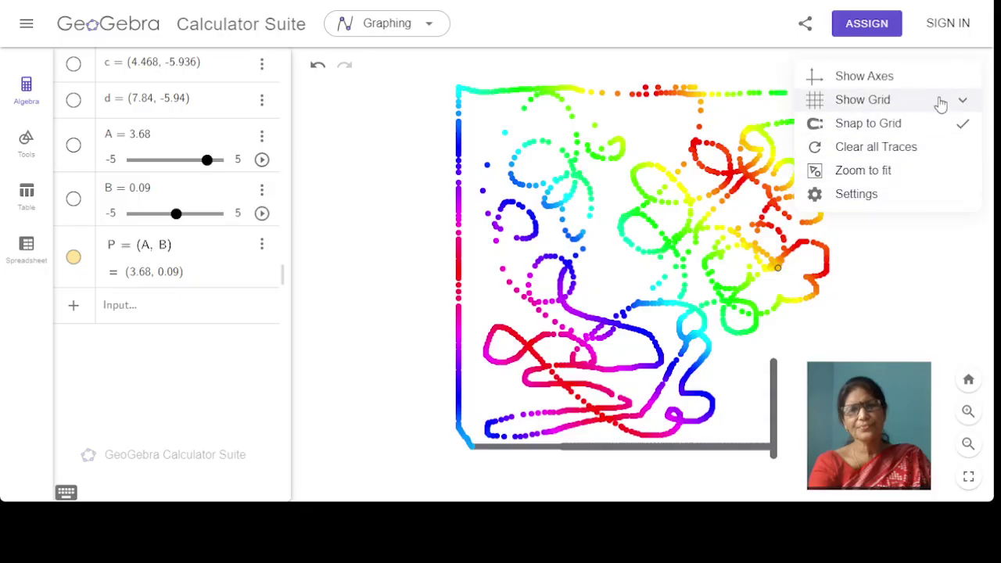
{"action": "left_click", "coordinate": [868, 205]}
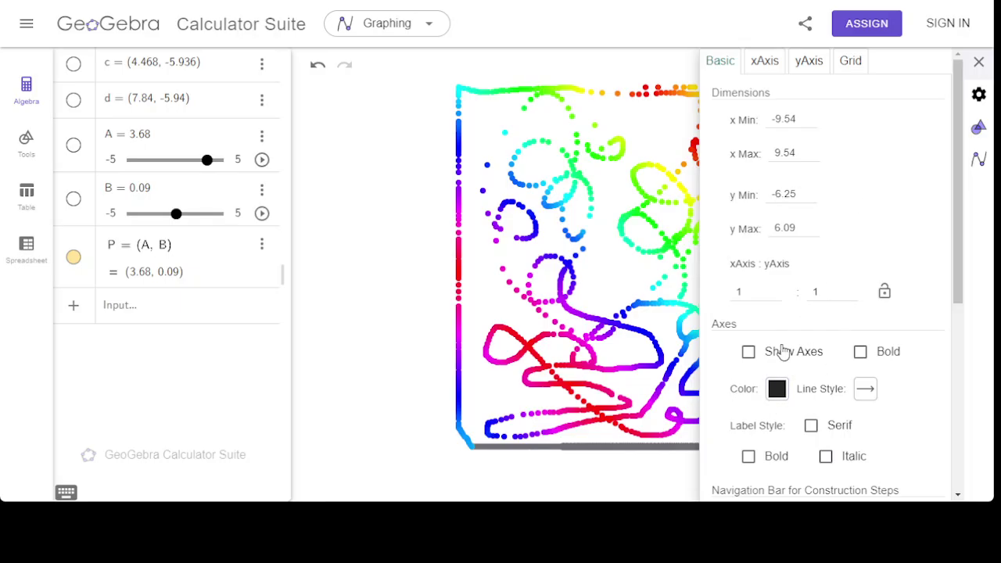
{"action": "scroll", "coordinate": [871, 250], "scroll_direction": "down", "scroll_amount": 3}
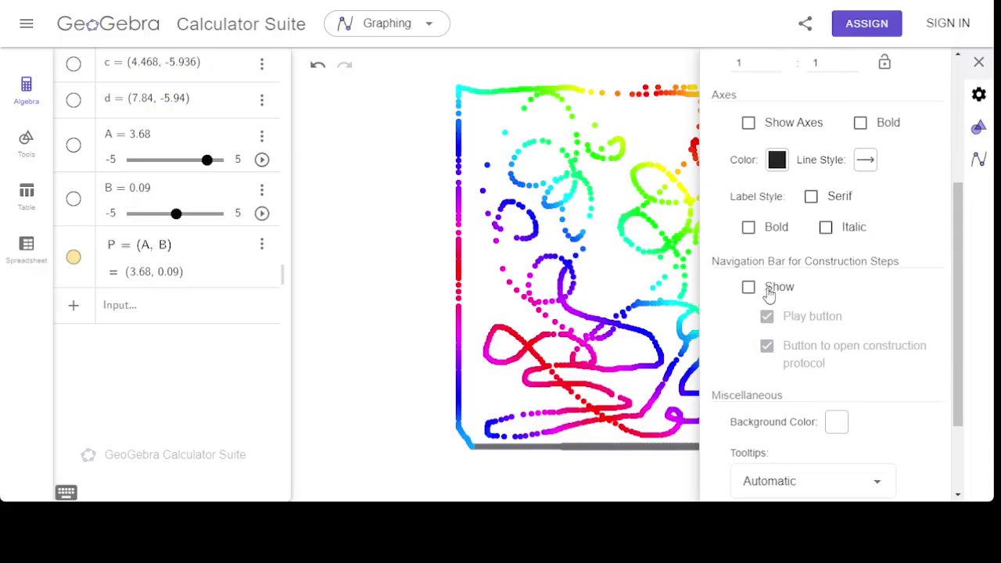
{"action": "left_click", "coordinate": [836, 423]}
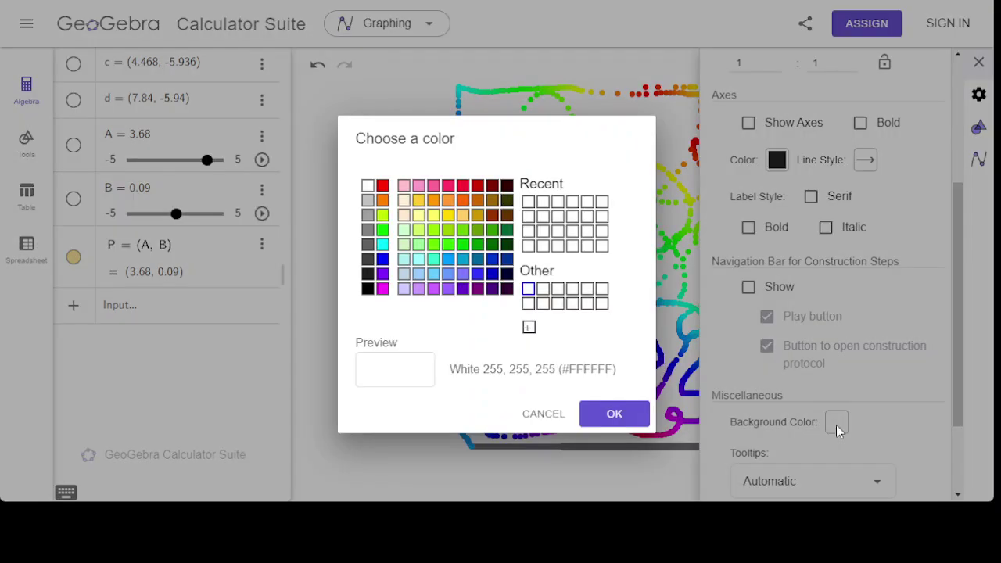
{"action": "left_click", "coordinate": [372, 291]}
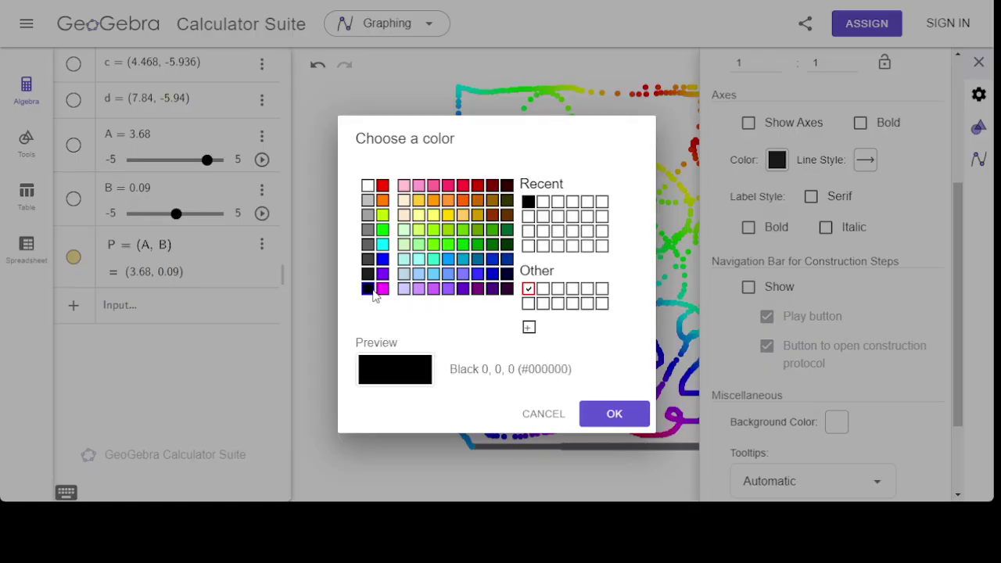
{"action": "left_click", "coordinate": [635, 415]}
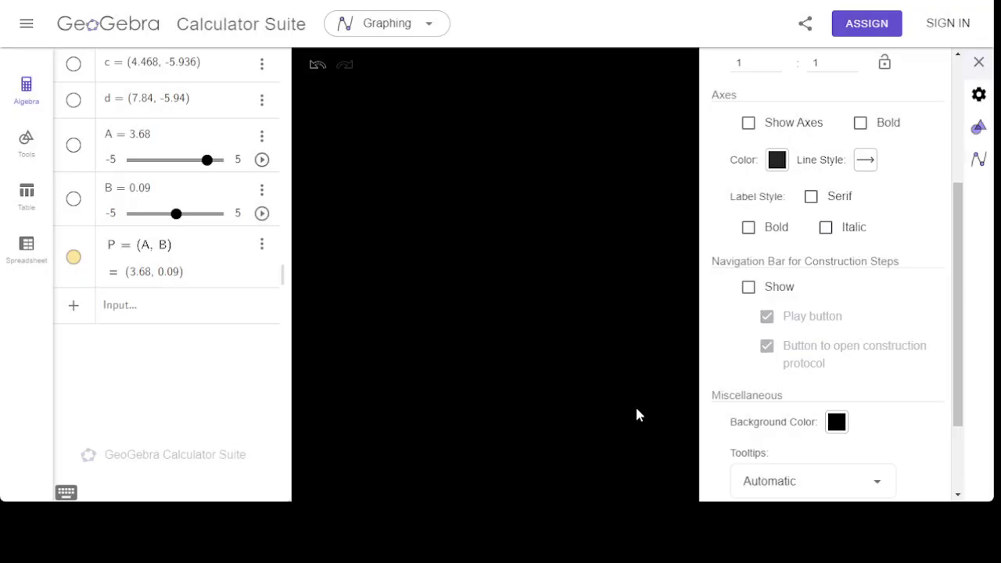
Close the settings and drag P across the canvas, leaving rainbow traces and ending near (-4.88, 0.43).
{"action": "left_click", "coordinate": [978, 61]}
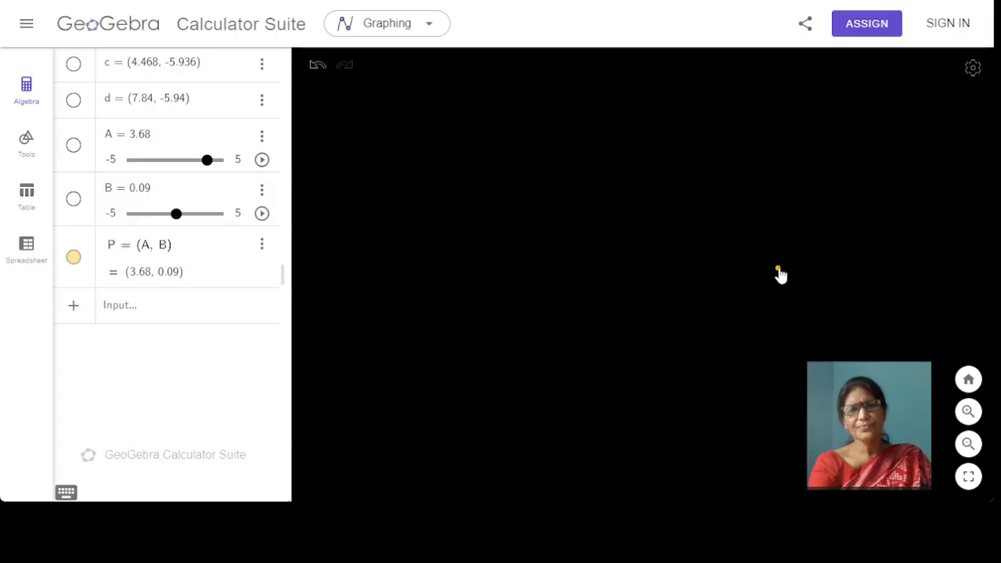
{"action": "mouse_move", "coordinate": [777, 272]}
{"action": "left_mouse_down"}
{"action": "mouse_move", "coordinate": [711, 301]}
{"action": "mouse_move", "coordinate": [655, 310]}
{"action": "mouse_move", "coordinate": [624, 280]}
{"action": "mouse_move", "coordinate": [639, 256]}
{"action": "mouse_move", "coordinate": [672, 266]}
{"action": "mouse_move", "coordinate": [676, 289]}
{"action": "mouse_move", "coordinate": [644, 362]}
{"action": "mouse_move", "coordinate": [672, 373]}
{"action": "mouse_move", "coordinate": [676, 336]}
{"action": "mouse_move", "coordinate": [619, 310]}
{"action": "mouse_move", "coordinate": [543, 340]}
{"action": "mouse_move", "coordinate": [598, 335]}
{"action": "mouse_move", "coordinate": [590, 268]}
{"action": "mouse_move", "coordinate": [543, 244]}
{"action": "mouse_move", "coordinate": [532, 207]}
{"action": "mouse_move", "coordinate": [568, 207]}
{"action": "mouse_move", "coordinate": [579, 264]}
{"action": "mouse_move", "coordinate": [537, 278]}
{"action": "mouse_move", "coordinate": [470, 191]}
{"action": "mouse_move", "coordinate": [572, 130]}
{"action": "mouse_move", "coordinate": [567, 173]}
{"action": "mouse_move", "coordinate": [561, 94]}
{"action": "mouse_move", "coordinate": [648, 107]}
{"action": "mouse_move", "coordinate": [610, 141]}
{"action": "mouse_move", "coordinate": [673, 118]}
{"action": "mouse_move", "coordinate": [661, 168]}
{"action": "mouse_move", "coordinate": [711, 126]}
{"action": "mouse_move", "coordinate": [649, 202]}
{"action": "mouse_move", "coordinate": [760, 149]}
{"action": "mouse_move", "coordinate": [699, 204]}
{"action": "mouse_move", "coordinate": [745, 217]}
{"action": "mouse_move", "coordinate": [695, 240]}
{"action": "mouse_move", "coordinate": [721, 269]}
{"action": "mouse_move", "coordinate": [674, 292]}
{"action": "mouse_move", "coordinate": [703, 329]}
{"action": "mouse_move", "coordinate": [675, 337]}
{"action": "mouse_move", "coordinate": [709, 417]}
{"action": "mouse_move", "coordinate": [517, 417]}
{"action": "mouse_move", "coordinate": [496, 315]}
{"action": "mouse_move", "coordinate": [532, 354]}
{"action": "mouse_move", "coordinate": [680, 384]}
{"action": "mouse_move", "coordinate": [784, 254]}
{"action": "mouse_move", "coordinate": [803, 215]}
{"action": "mouse_move", "coordinate": [818, 291]}
{"action": "mouse_move", "coordinate": [788, 337]}
{"action": "mouse_move", "coordinate": [739, 369]}
{"action": "mouse_move", "coordinate": [767, 401]}
{"action": "mouse_move", "coordinate": [735, 453]}
{"action": "mouse_move", "coordinate": [622, 407]}
{"action": "mouse_move", "coordinate": [575, 422]}
{"action": "mouse_move", "coordinate": [500, 326]}
{"action": "mouse_move", "coordinate": [409, 306]}
{"action": "mouse_move", "coordinate": [470, 408]}
{"action": "mouse_move", "coordinate": [387, 270]}
{"action": "mouse_move", "coordinate": [362, 265]}
{"action": "mouse_move", "coordinate": [507, 92]}
{"action": "mouse_move", "coordinate": [455, 126]}
{"action": "mouse_move", "coordinate": [384, 243]}
{"action": "mouse_move", "coordinate": [421, 262]}
{"action": "mouse_move", "coordinate": [391, 259]}
{"action": "mouse_move", "coordinate": [400, 241]}
{"action": "mouse_move", "coordinate": [462, 264]}
{"action": "left_mouse_up"}
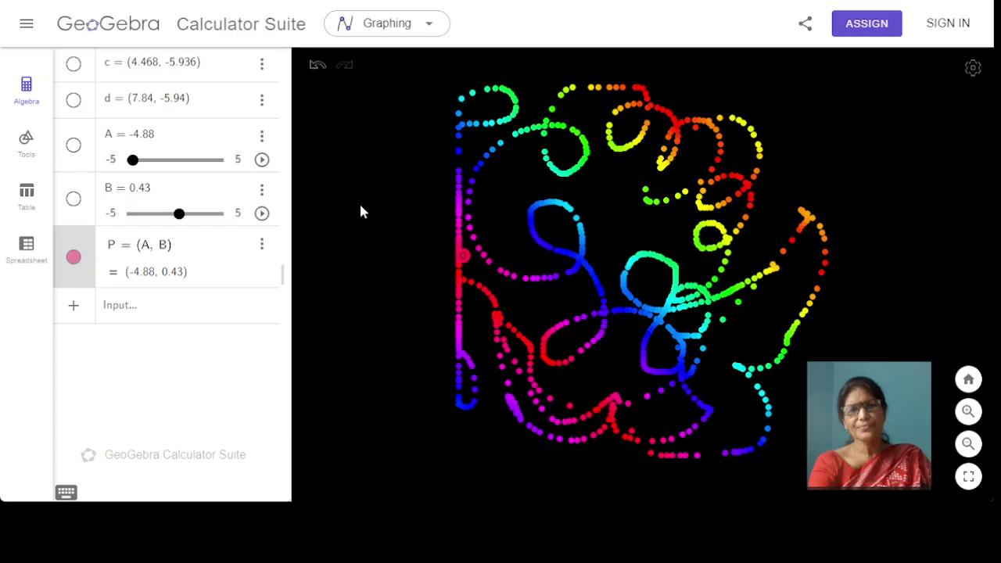
Undo the old traces, set slider B to -5, and start animating sliders A and B.
{"action": "key", "text": "ctrl+z"}
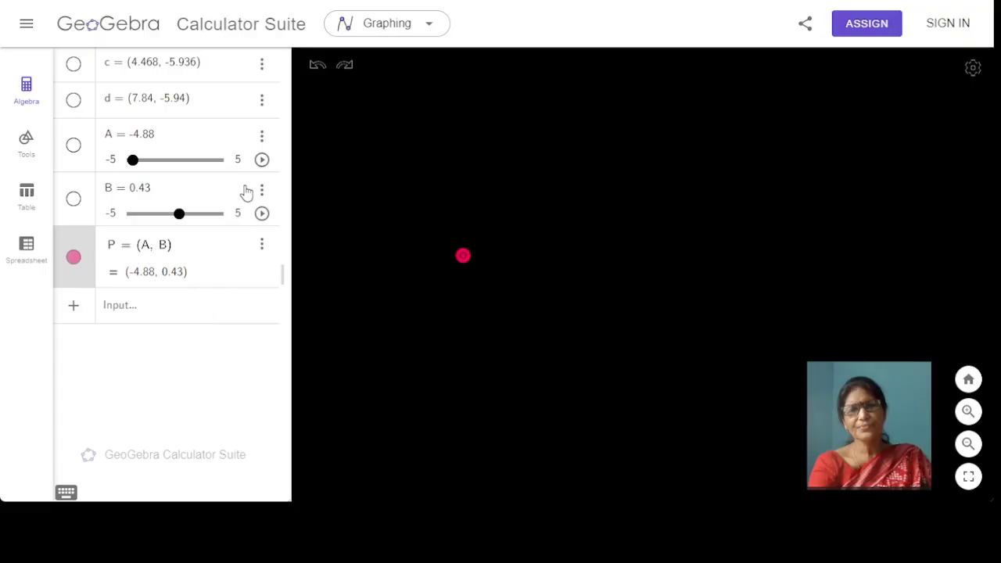
{"action": "left_click_drag", "start_coordinate": [179, 215], "coordinate": [130, 224]}
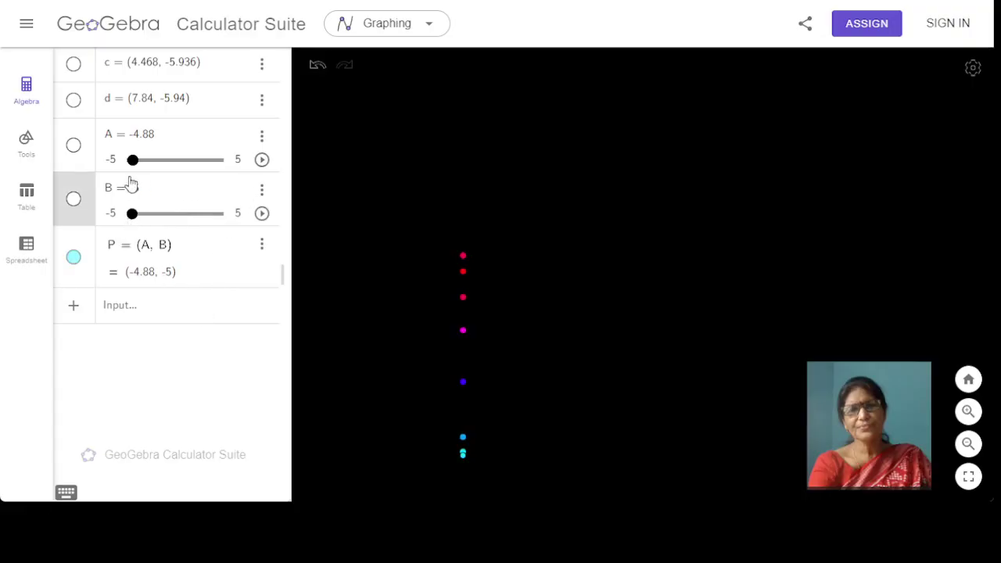
{"action": "left_click", "coordinate": [262, 160]}
{"action": "left_click", "coordinate": [262, 214]}
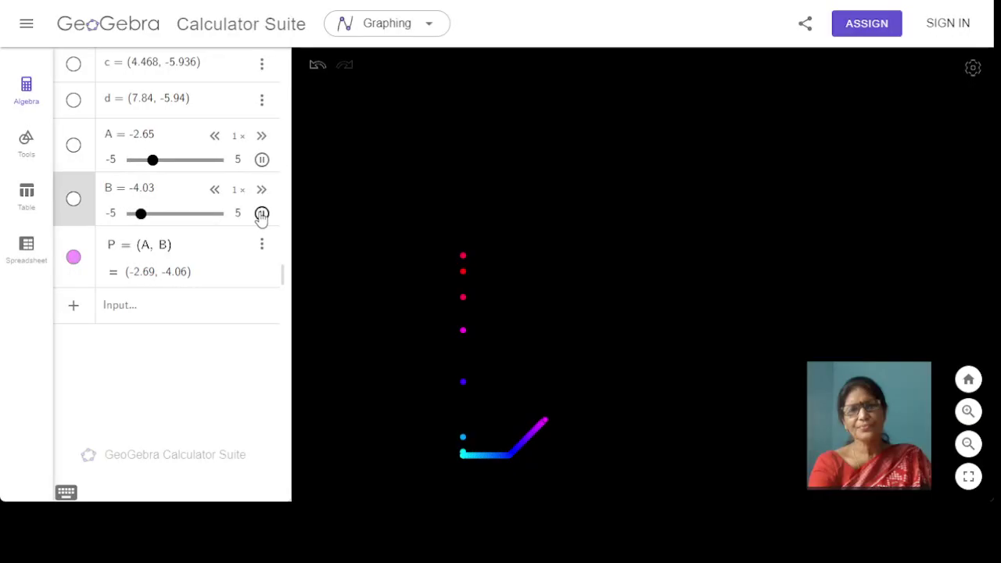